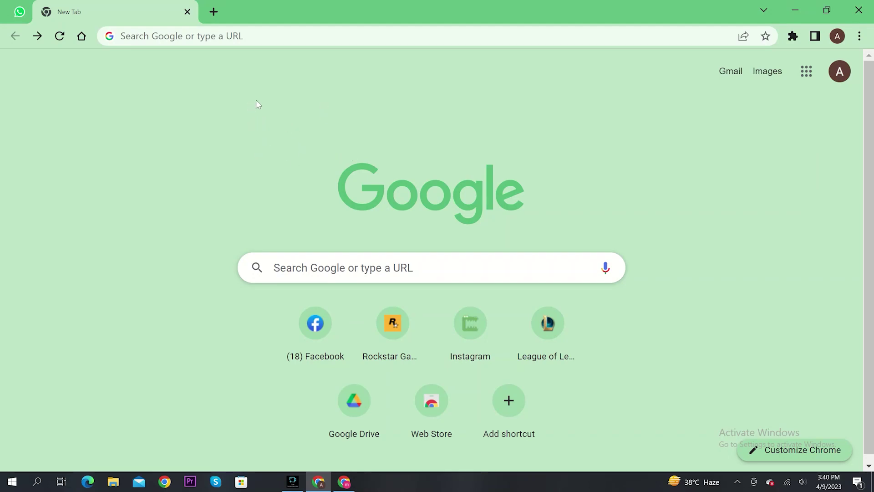
Step: Focus the New Tab page address bar to start a web search
left_click(277, 36)
type("u")
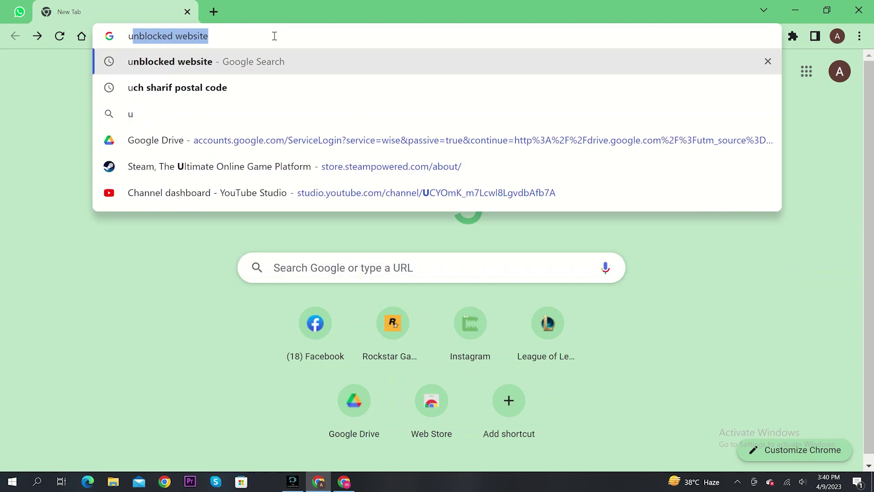
type("nblock")
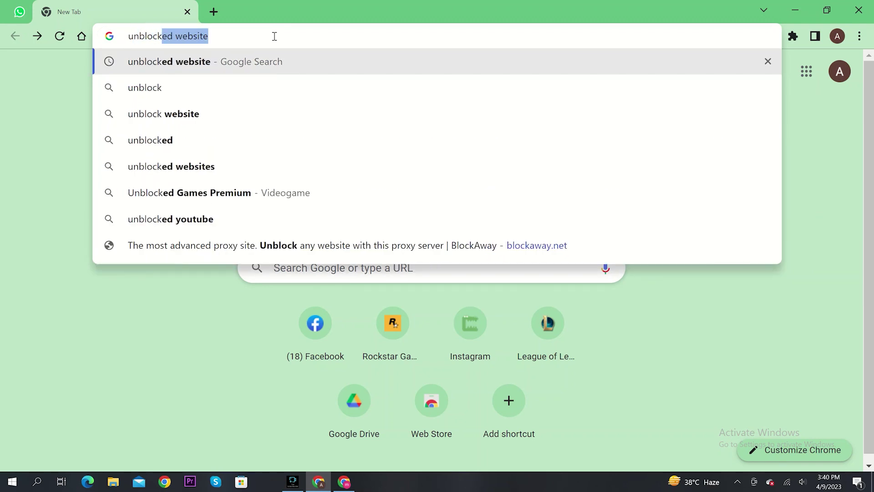
type("ed w")
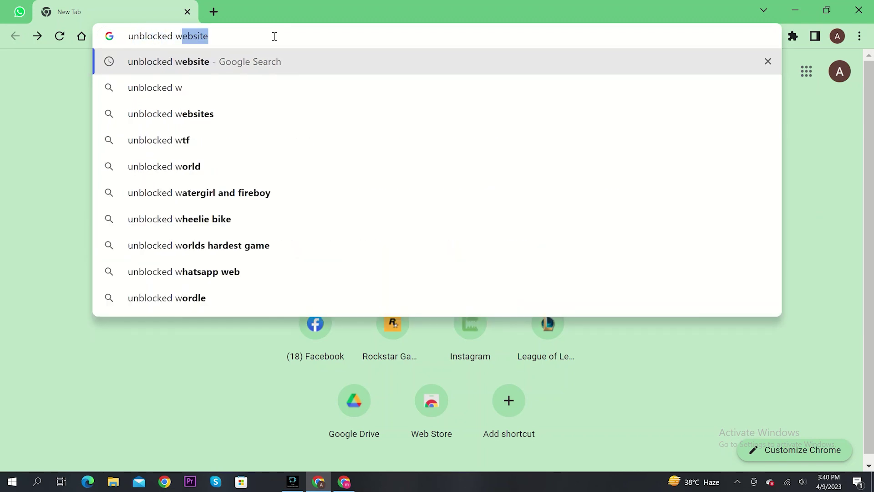
type("ebsites")
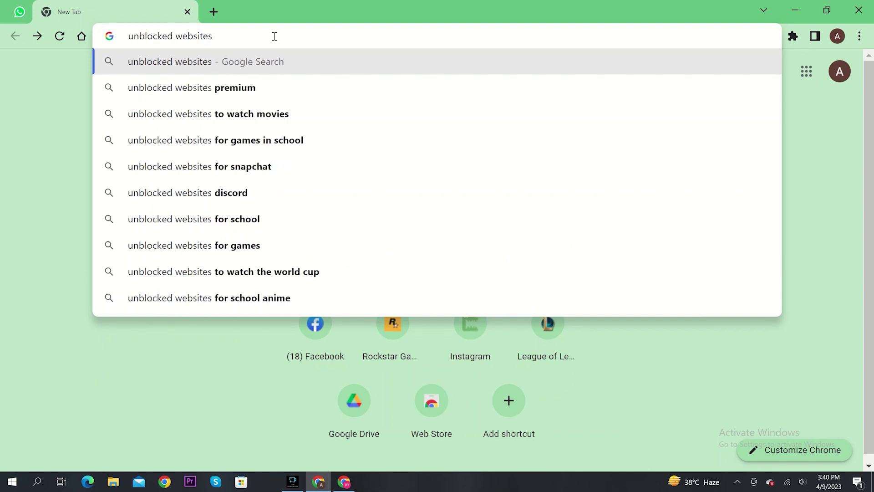
Step: Search 'unblocked websites' and open the BlockAway result in its own new tab
key("Return")
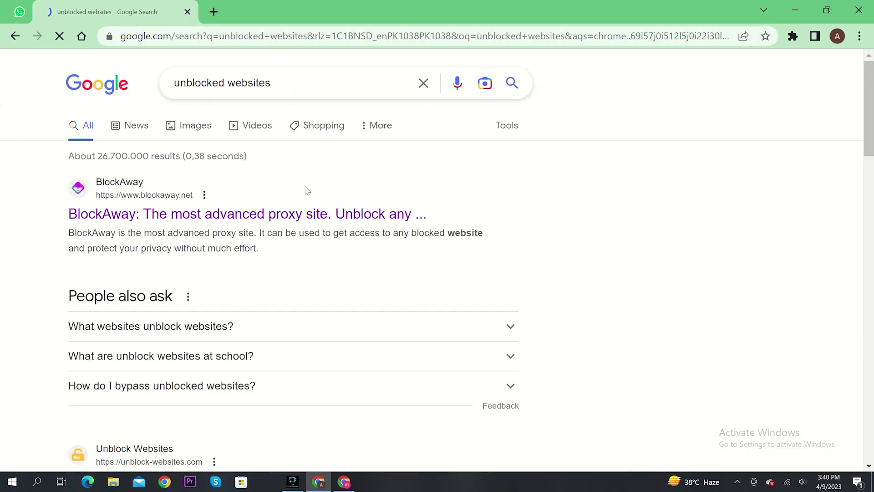
right_click(231, 208)
left_click(242, 221)
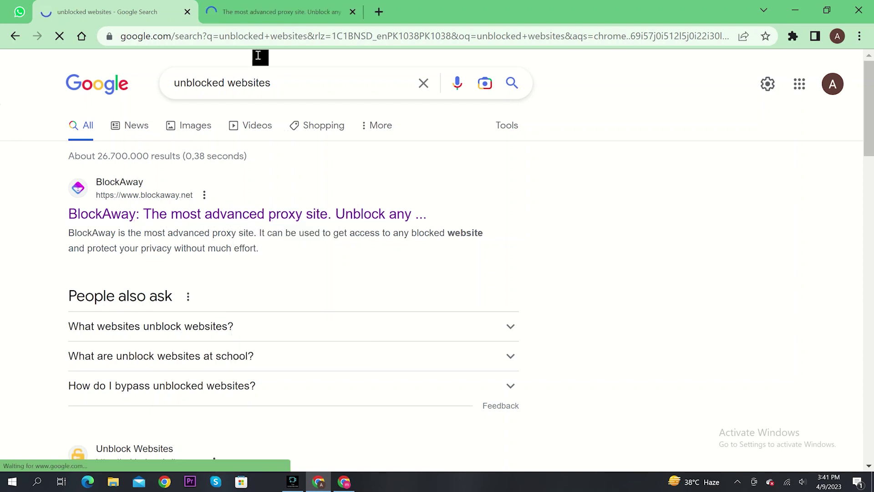
left_click(257, 11)
left_click(261, 212)
type("www.in")
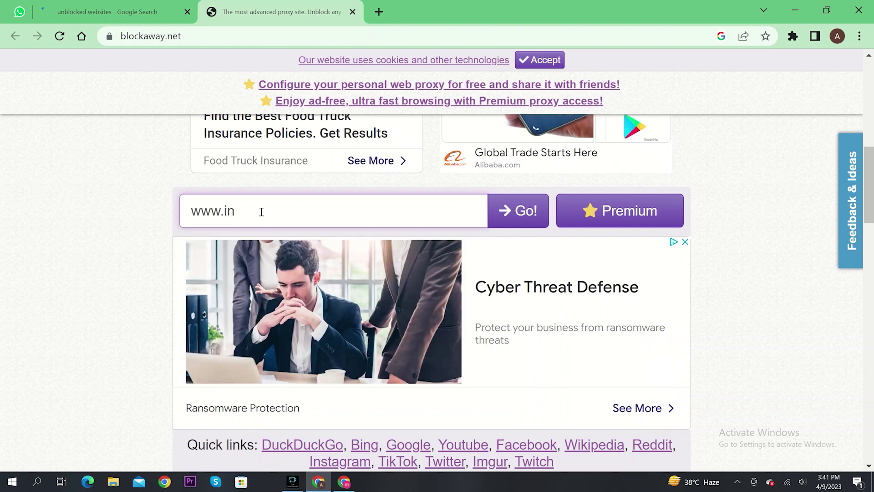
type("st")
type("agr")
type("gra")
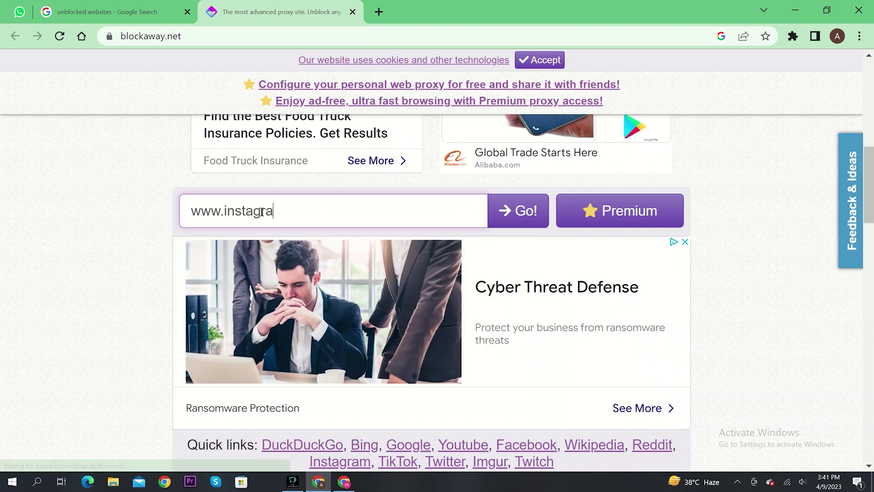
type("m.com")
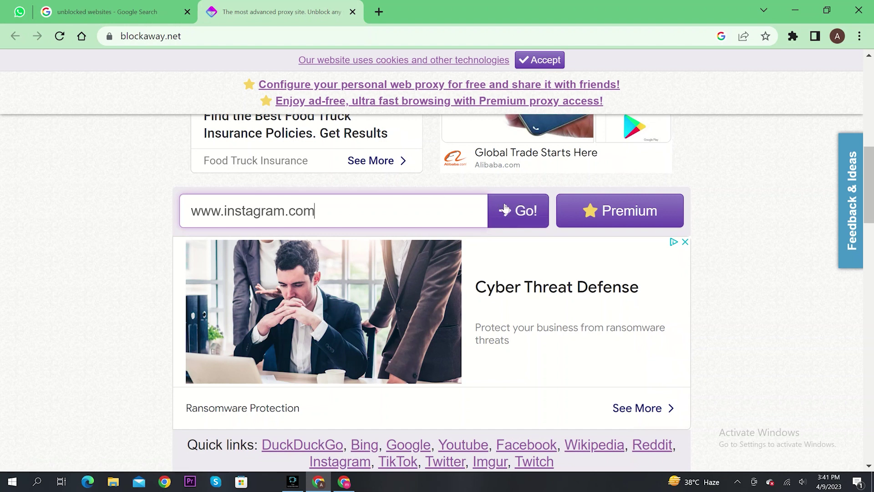
left_click(517, 210)
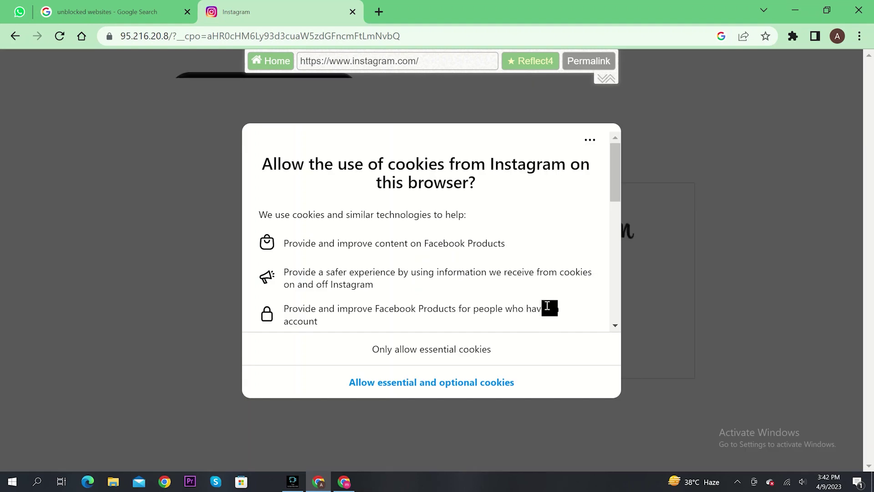
Step: Pick 'Allow essential and optional cookies', then 'Only allow essential cookies' on Instagram's dialog
left_click(441, 383)
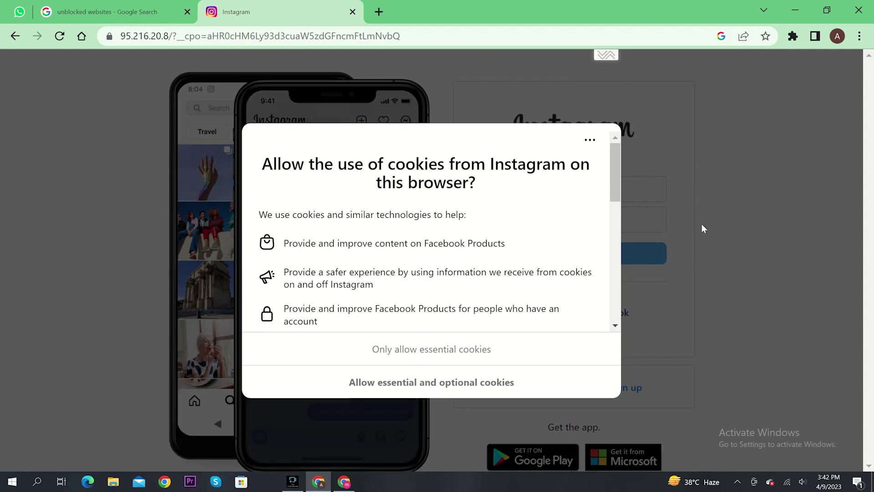
left_click(451, 356)
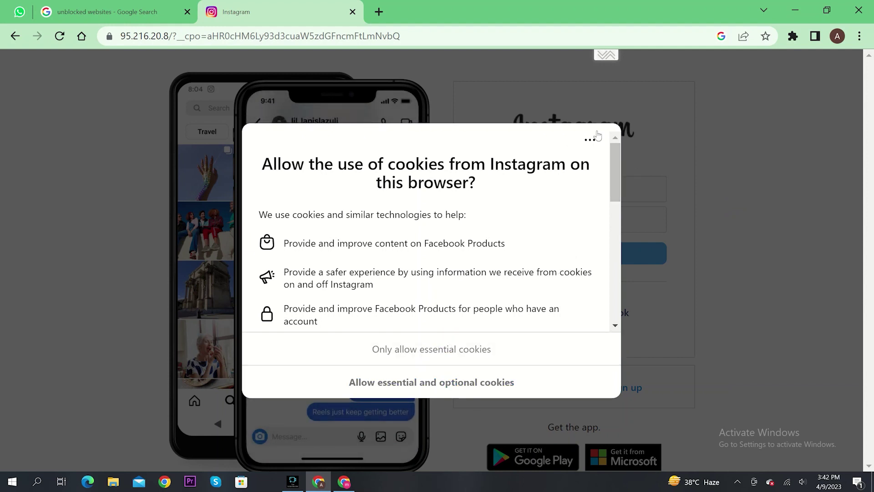